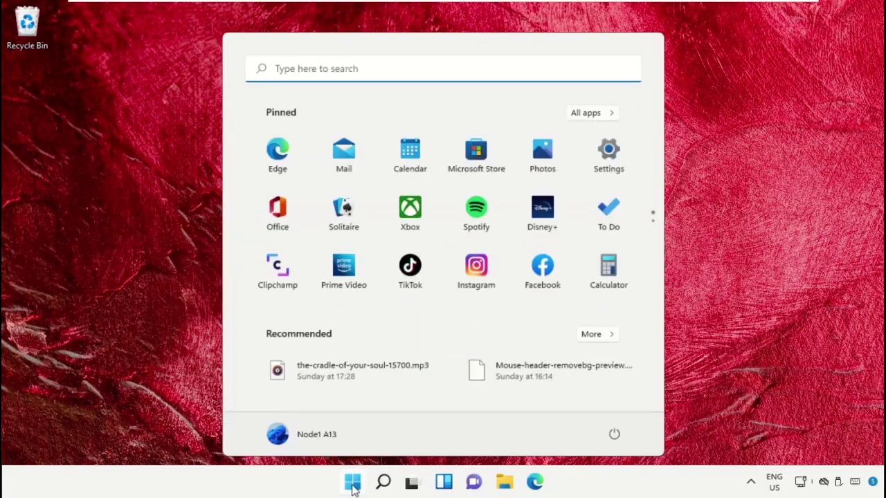
Step: Launch Task Manager from a Start search for 'task mana' and bring up its run-new-task option
type("task mana")
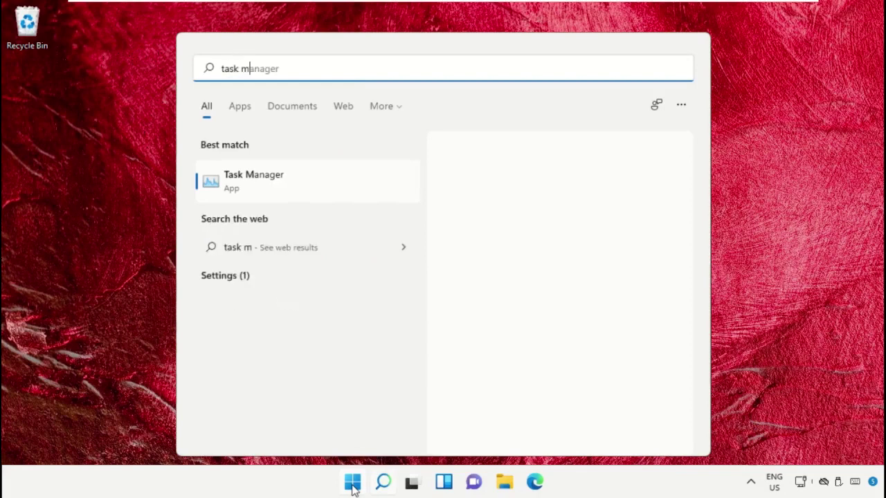
left_click(269, 182)
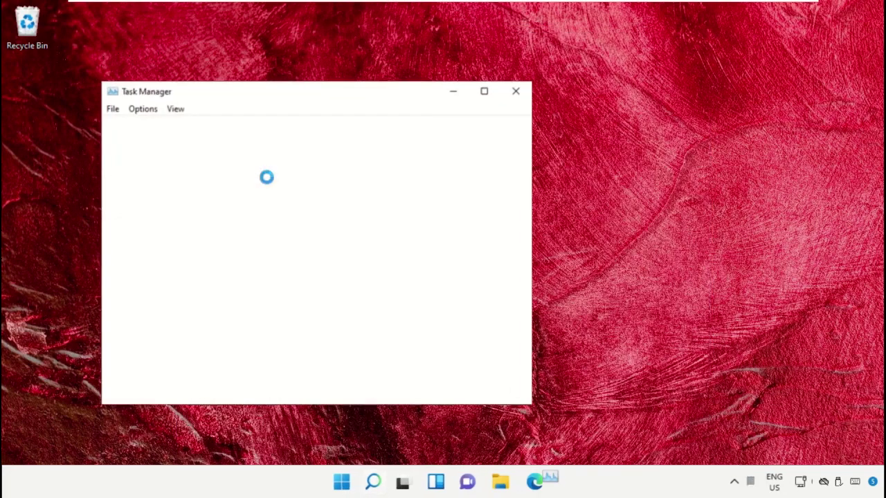
left_click(112, 111)
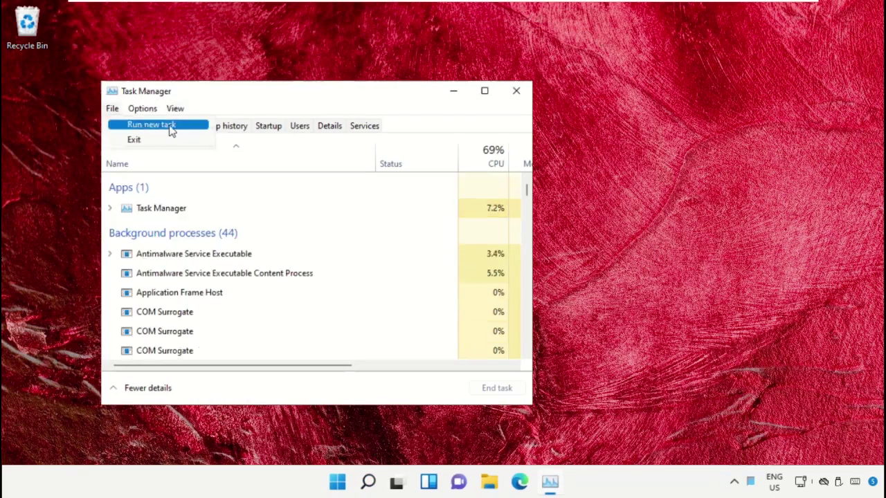
Step: Open the Create new task file browser and navigate into Local Disk (C:)
left_click(192, 131)
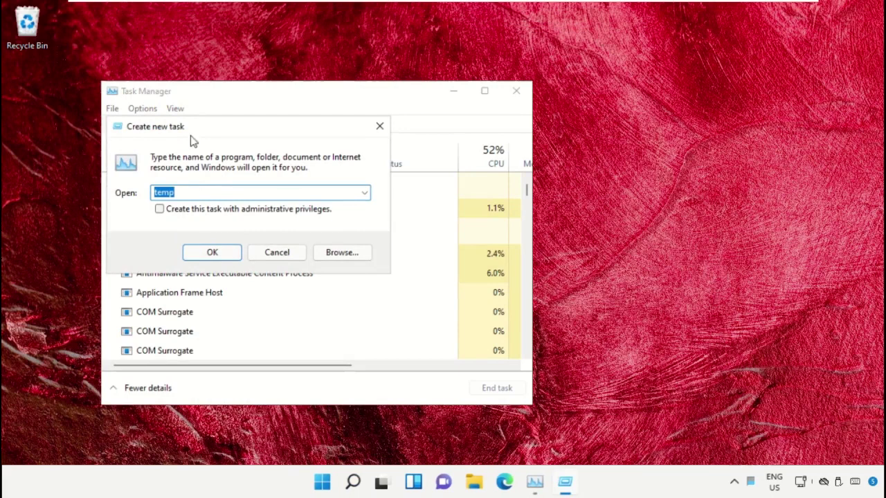
left_click(339, 256)
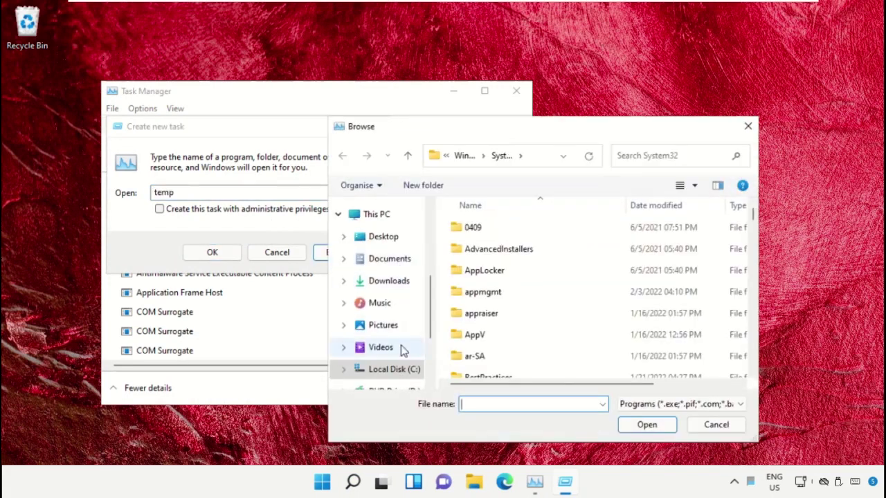
scroll(380, 377, "down", 1)
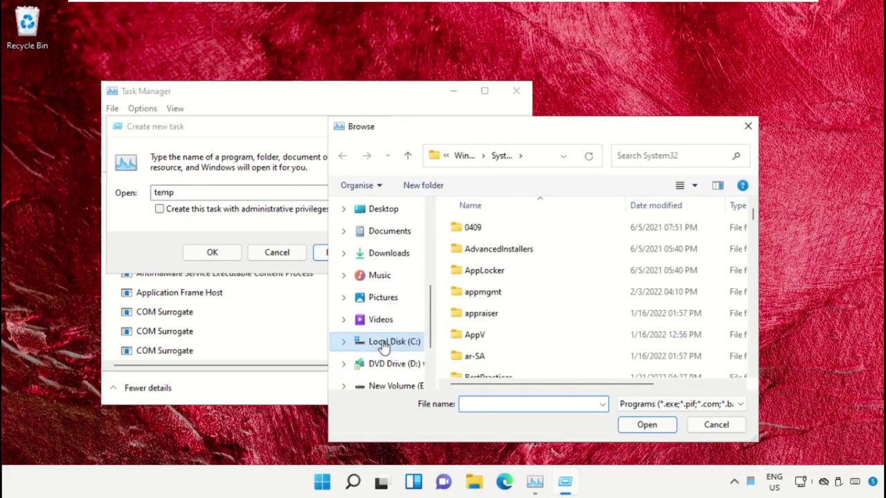
left_click(384, 346)
scroll(382, 248, "up", 2)
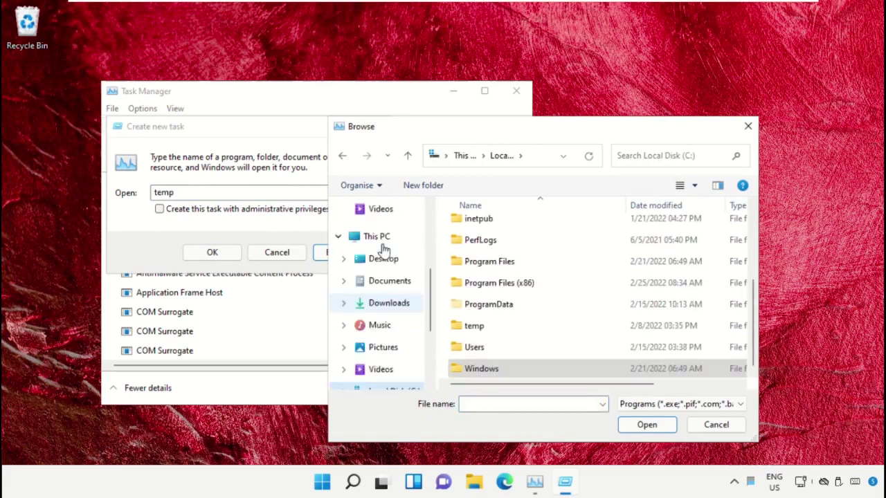
left_click(382, 240)
scroll(524, 293, "up", 2)
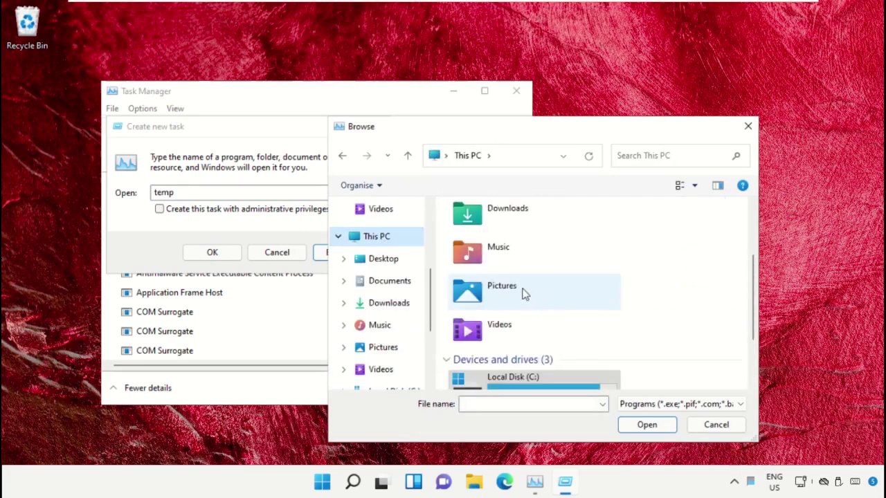
scroll(554, 325, "down", 2)
double_click(549, 296)
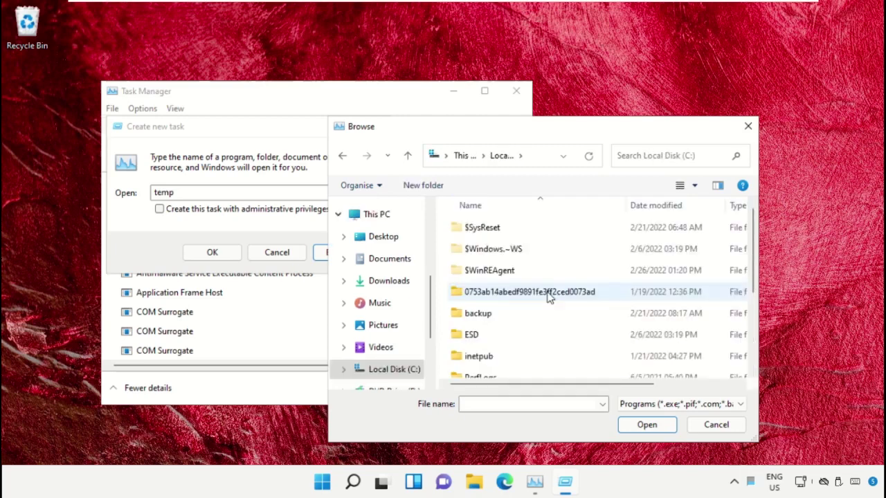
Step: Go into Windows\System32 and enter cmd as the file name to select cmd.exe
scroll(520, 267, "down", 3)
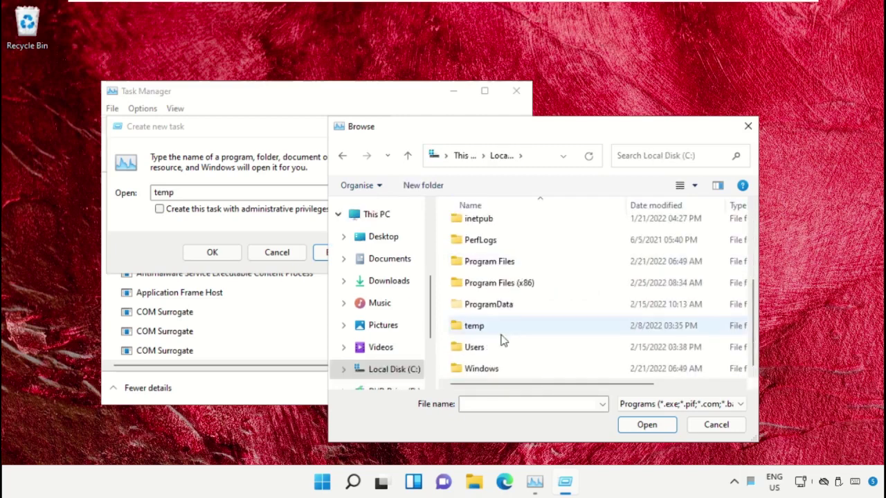
double_click(488, 369)
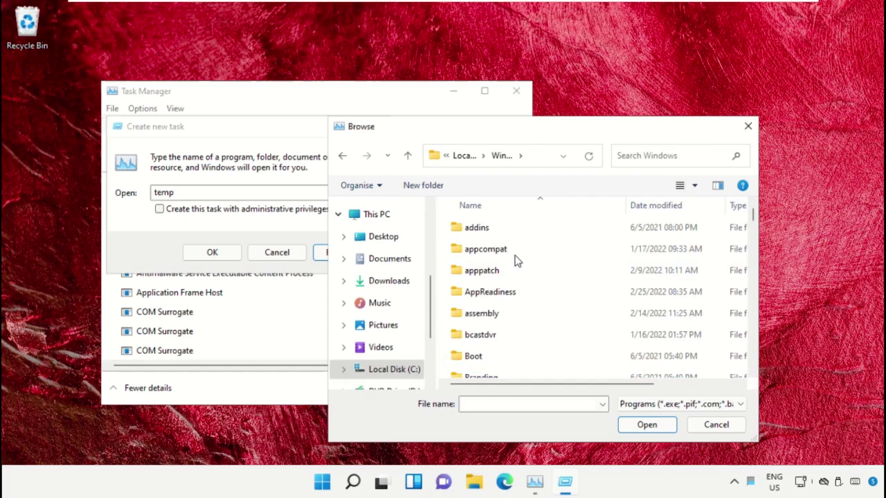
scroll(516, 263, "down", 3)
scroll(518, 280, "down", 13)
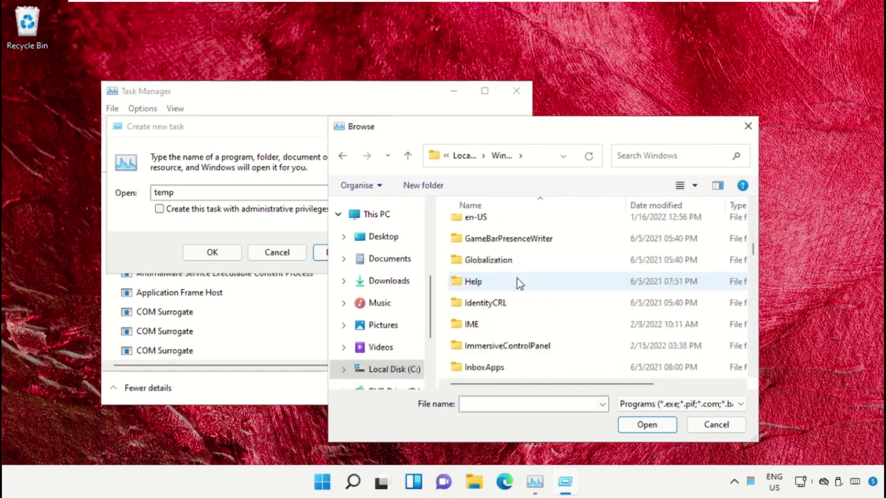
scroll(511, 332, "down", 5)
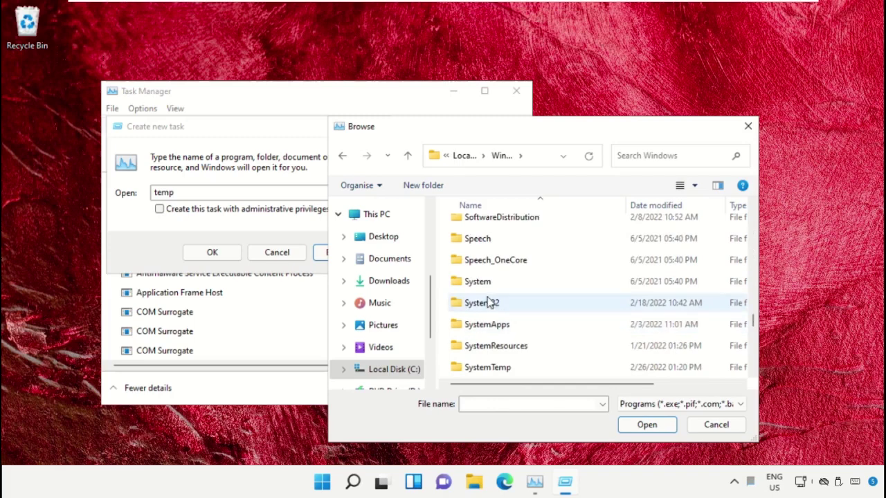
double_click(487, 303)
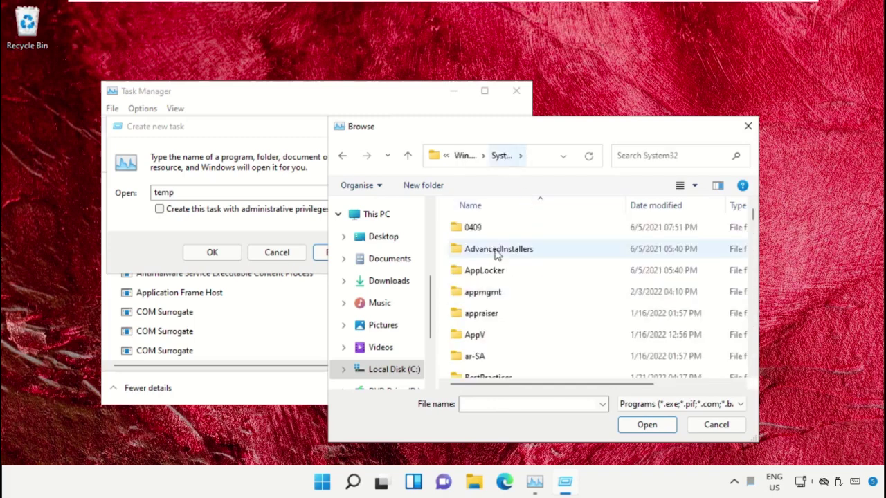
scroll(523, 309, "down", 2)
scroll(521, 308, "down", 10)
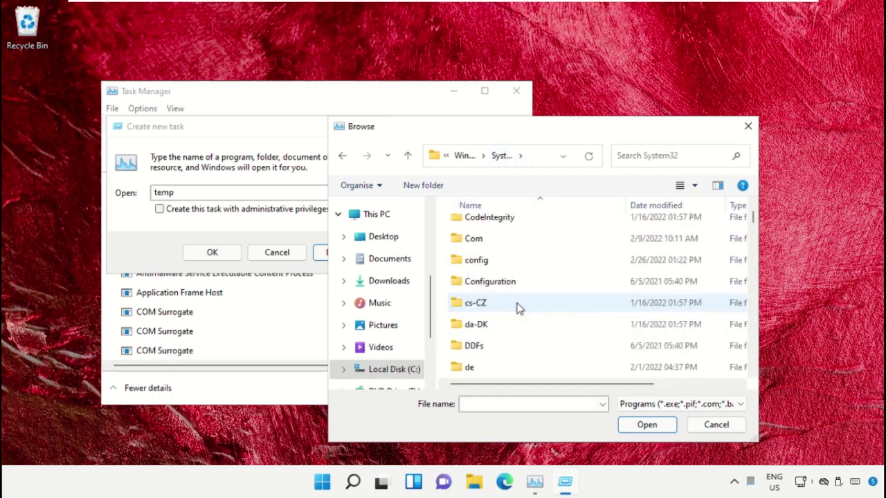
scroll(520, 303, "down", 4)
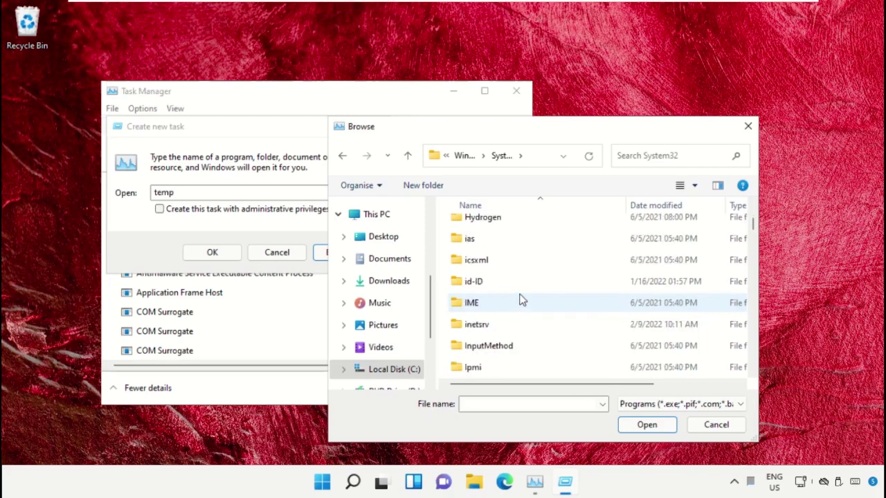
type("cmd.exe")
scroll(521, 299, "up", 1)
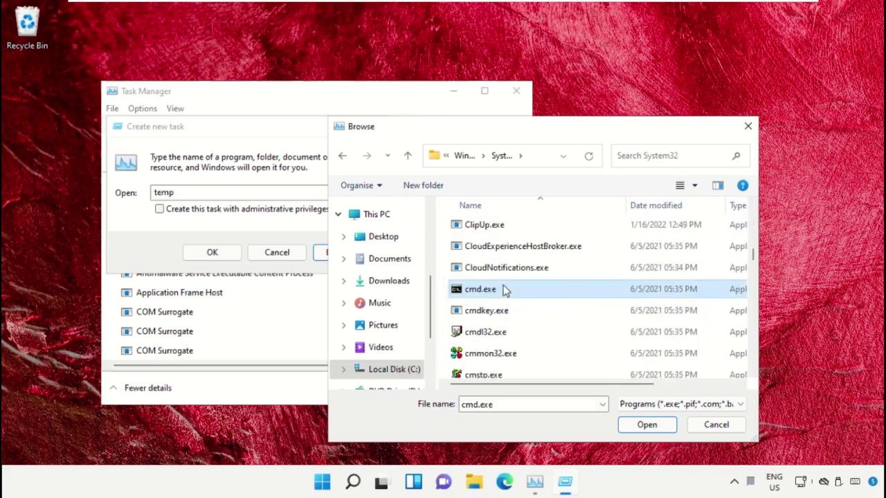
Step: Launch cmd.exe with administrative privileges and minimize Task Manager to reveal the admin prompt
left_click(634, 429)
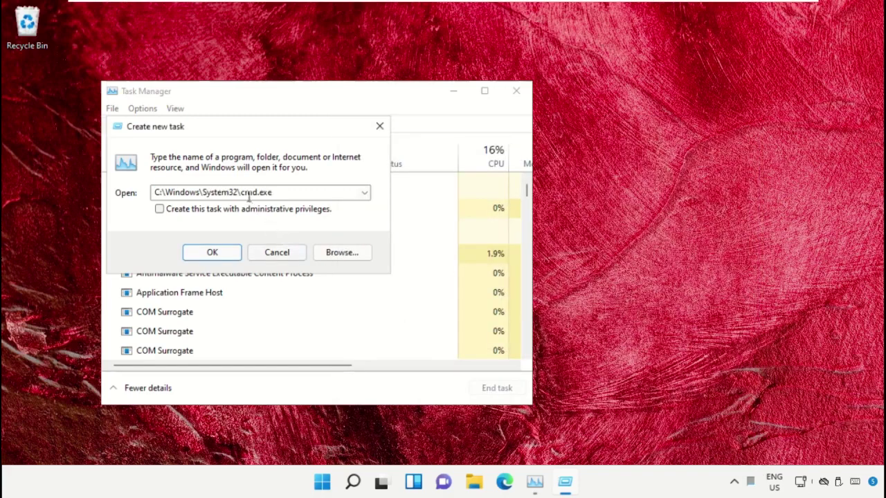
left_click(159, 210)
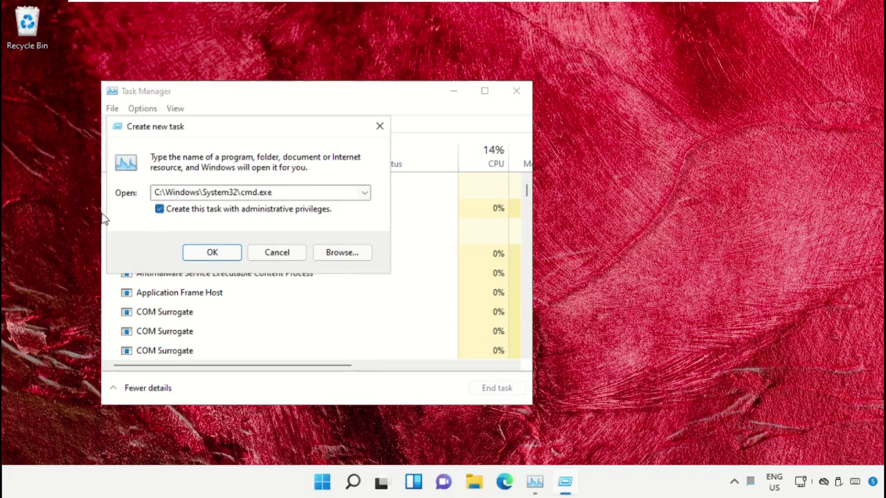
left_click(213, 254)
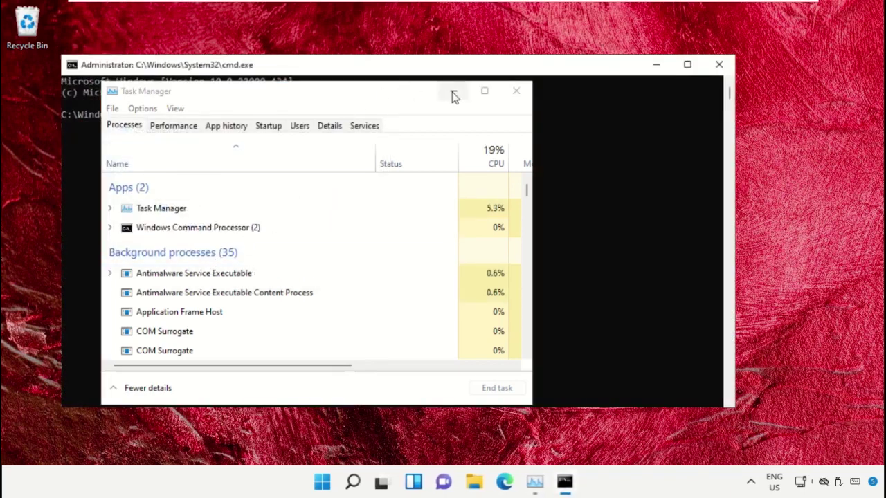
left_click(454, 93)
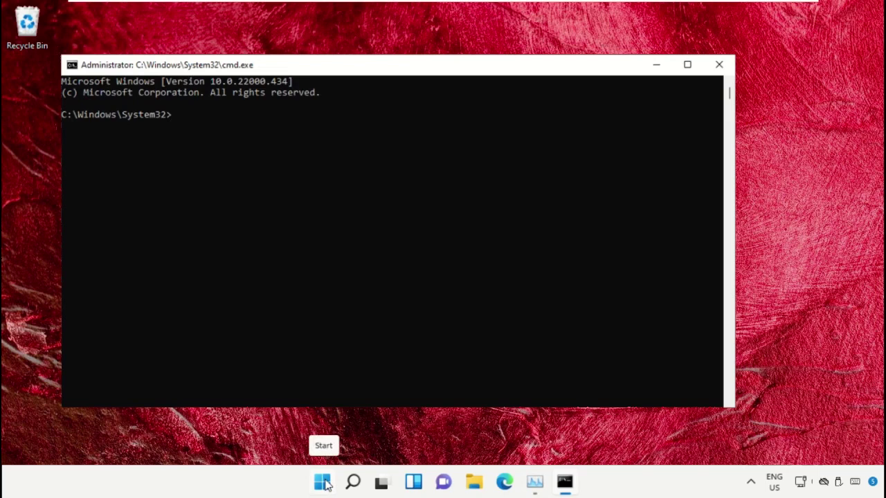
Step: Minimize Command Prompt and launch Google Chrome from a Start search for 'Chrome'
left_click(659, 67)
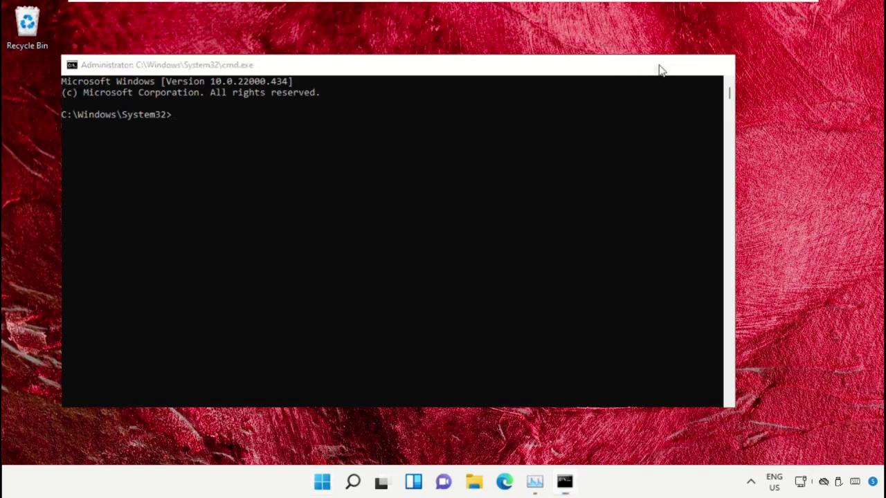
left_click(323, 483)
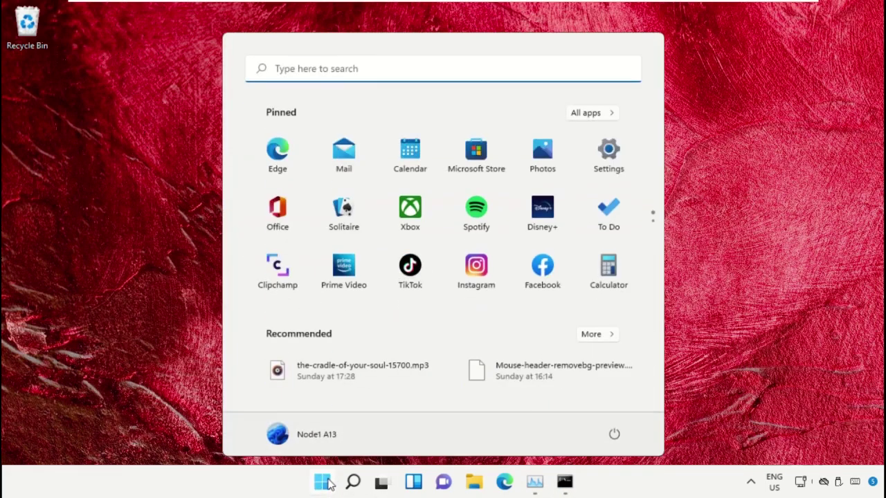
type("Chrome")
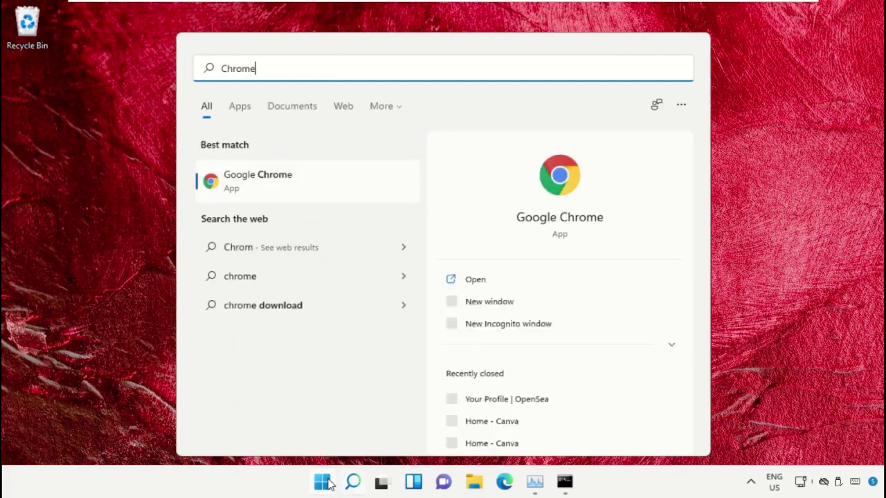
left_click(276, 181)
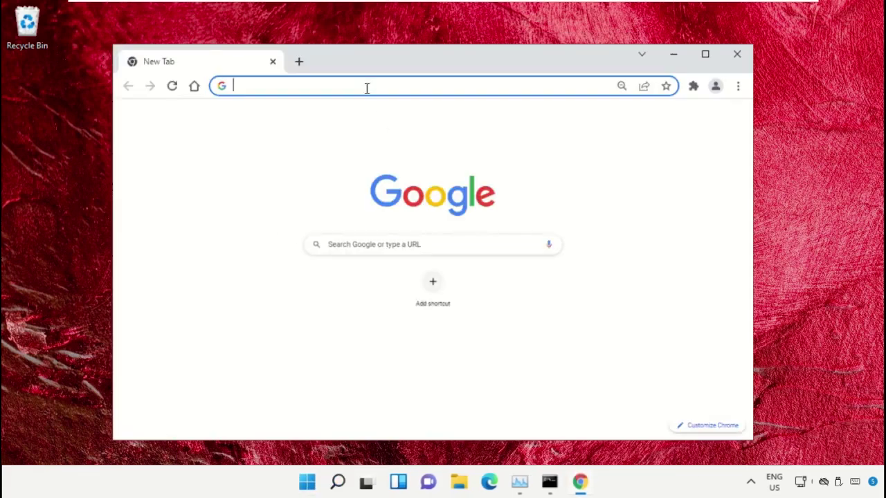
Step: Load google.com and search for 'hows.tech windows commands'
type("google")
key("Up")
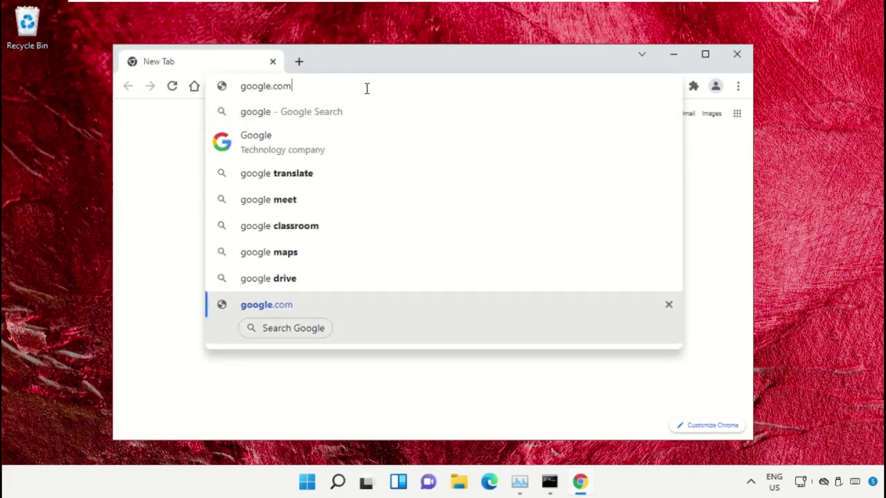
key("Return")
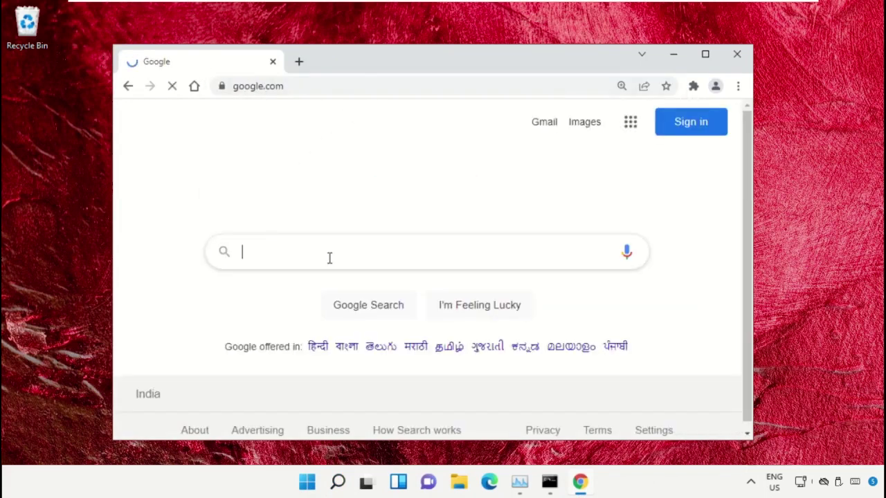
type("ho")
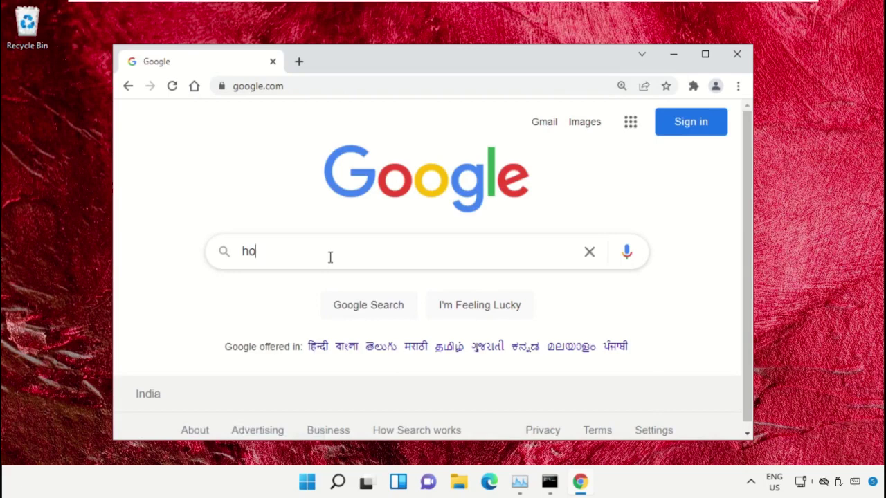
type("ws.tech")
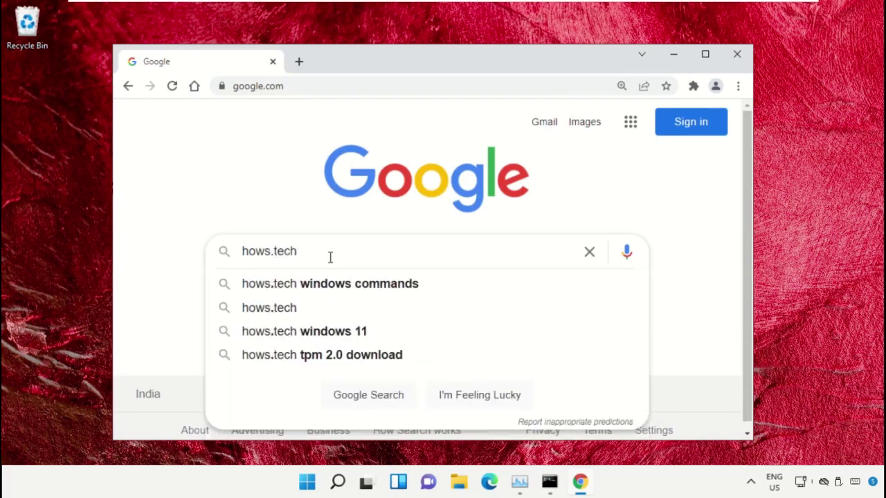
key("Down")
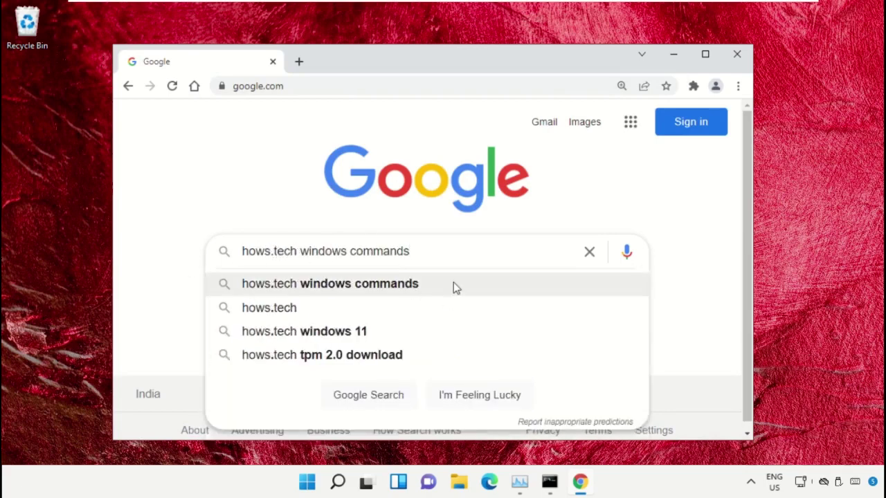
key("Return")
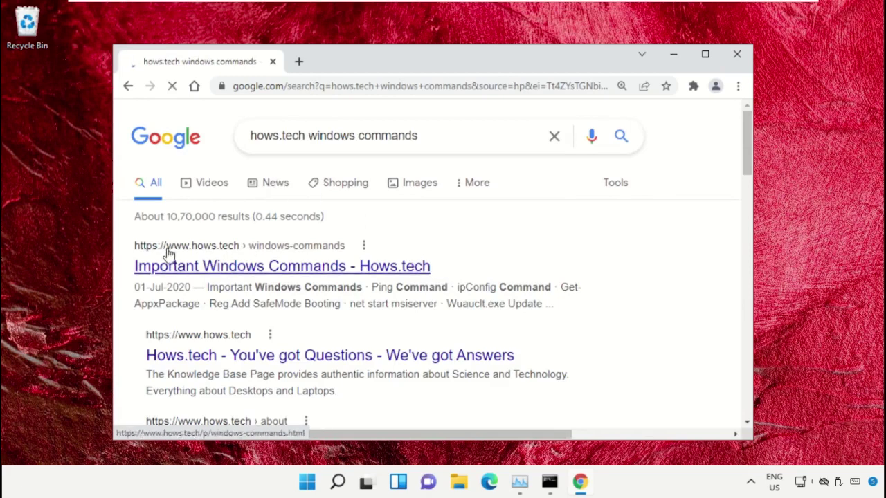
Step: Open the Important Windows Commands - Hows.tech result and scroll down to its SFC section
left_click(212, 265)
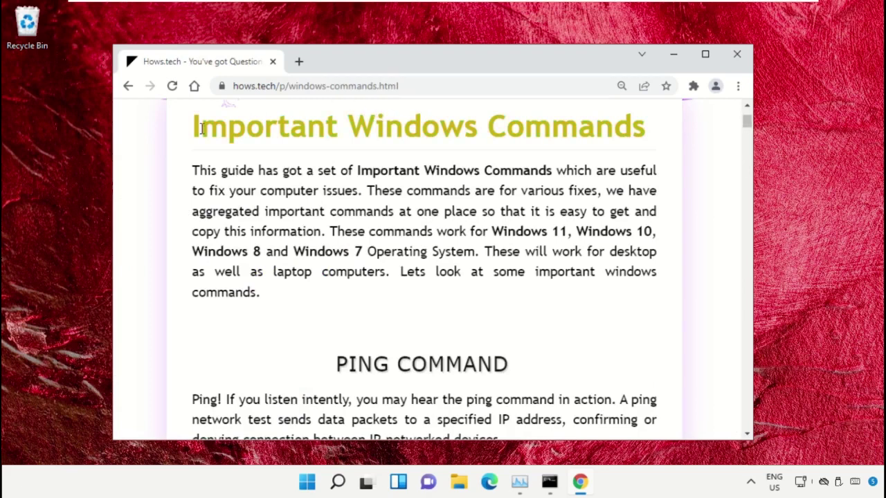
left_click_drag(639, 130, 182, 139)
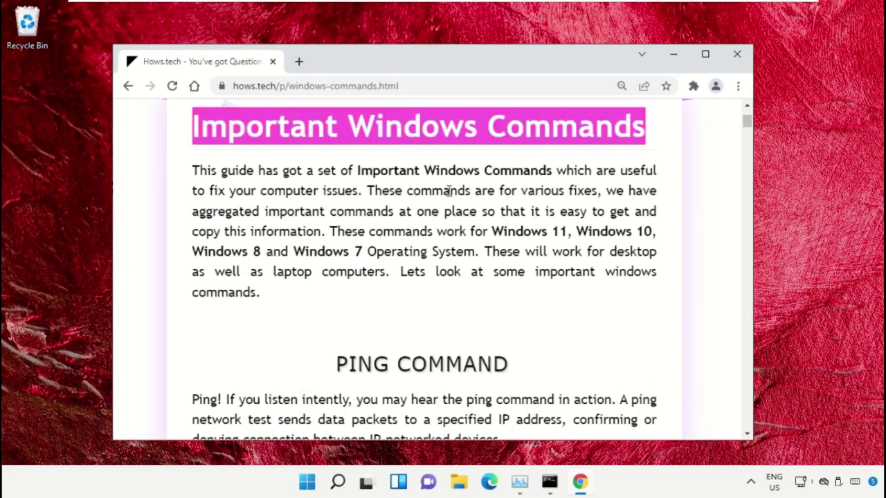
left_click(493, 204)
scroll(485, 216, "down", 7)
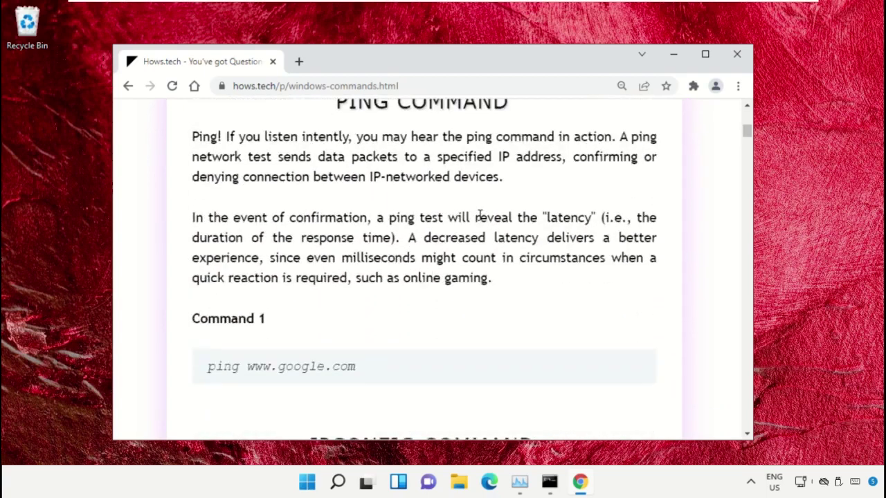
scroll(409, 220, "down", 9)
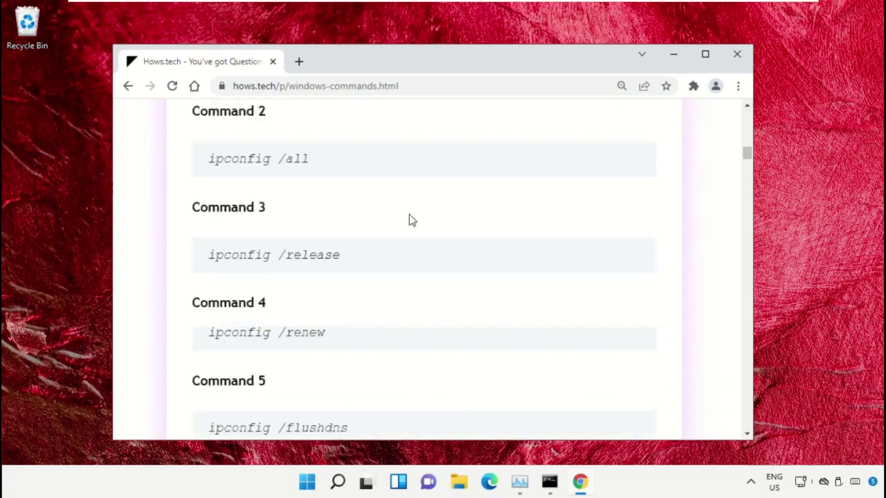
scroll(409, 219, "down", 10)
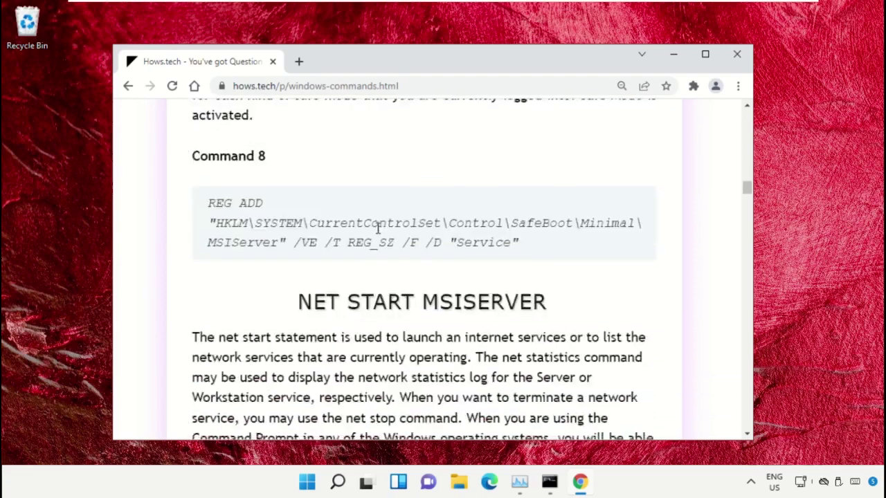
scroll(377, 232, "down", 10)
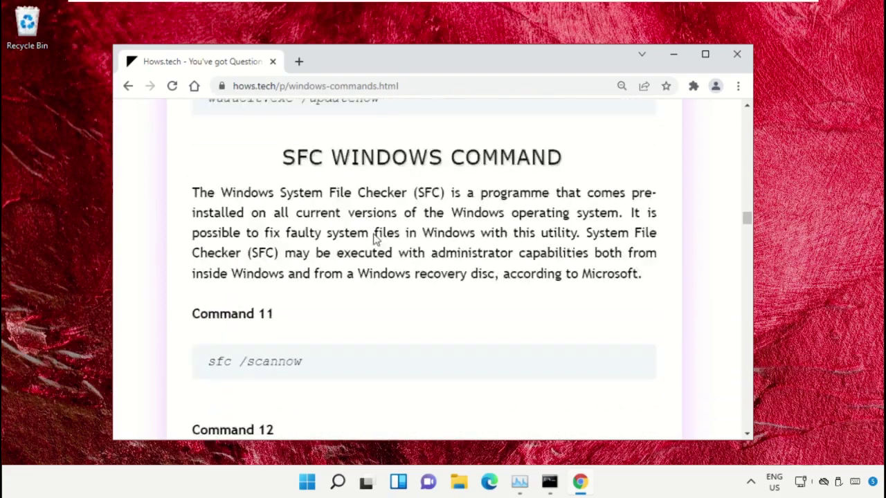
scroll(290, 243, "down", 2)
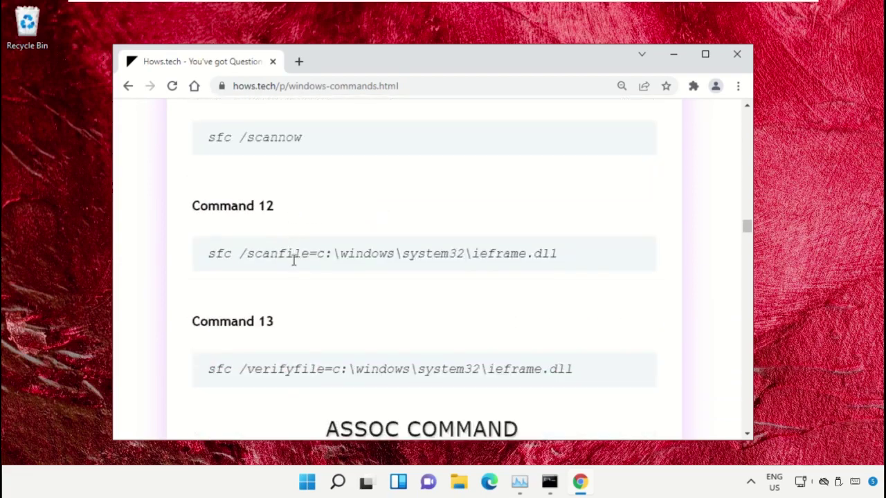
Step: Copy the Command 12 line sfc /scanfile=c:\windows\system32\ieframe.dll
triple_click(312, 253)
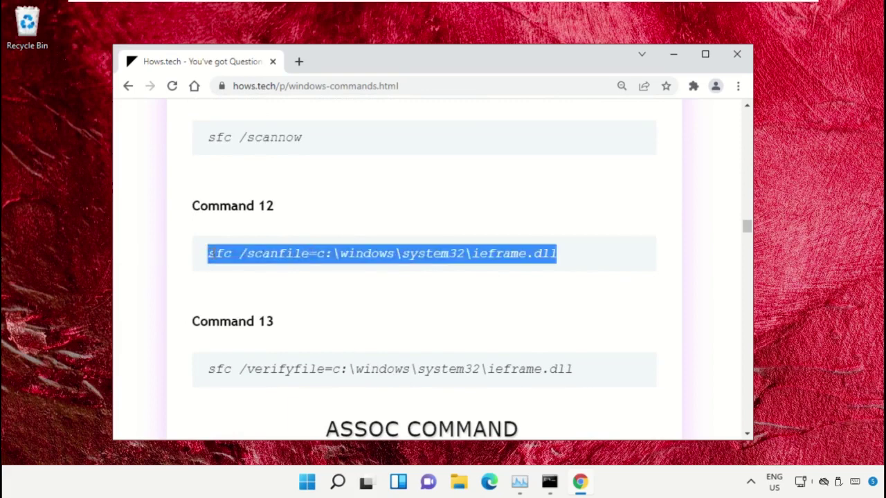
left_click(485, 270)
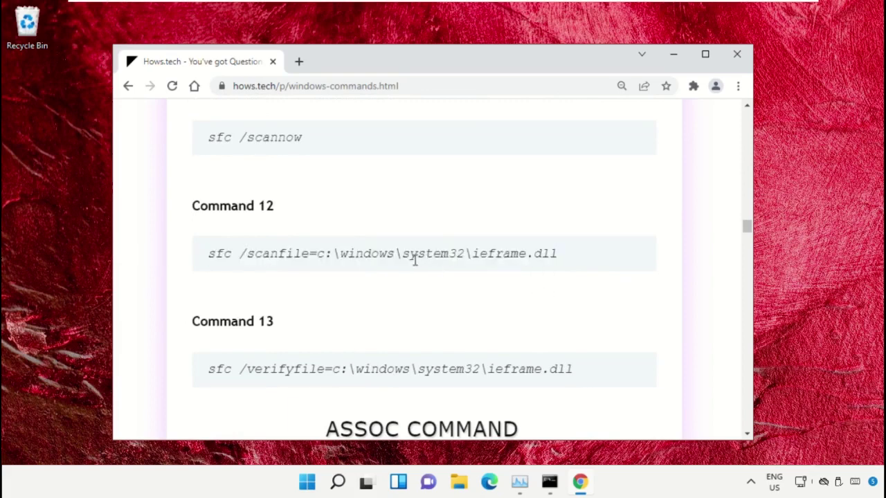
triple_click(352, 254)
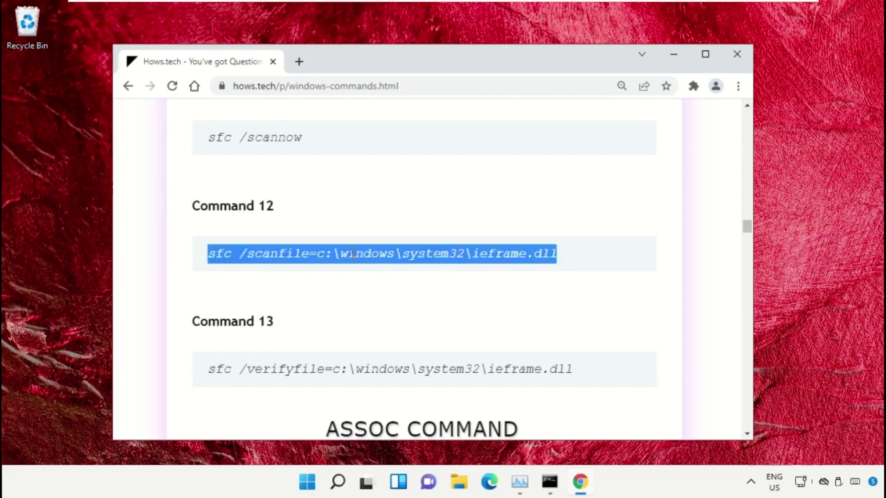
right_click(353, 256)
left_click(386, 266)
Step: Run sfc /scanfile=c:\windows\system32\ieframe.dll in the administrator Command Prompt
left_click(550, 483)
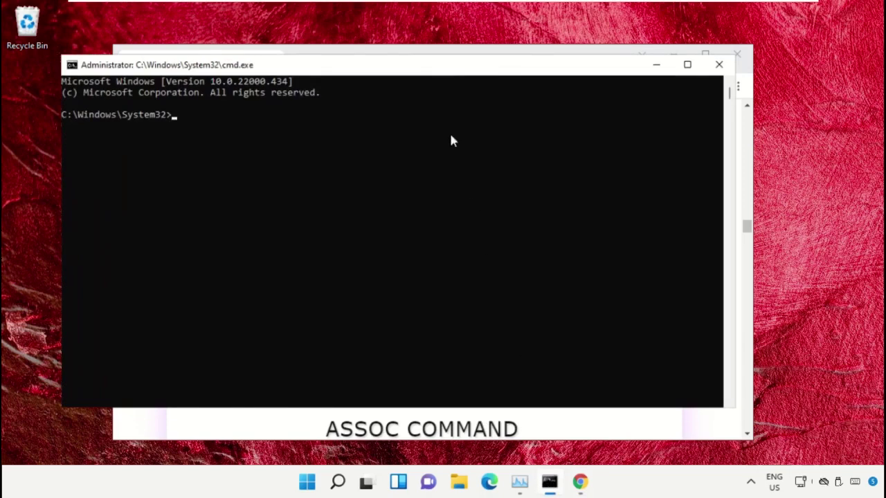
left_click_drag(413, 72, 455, 89)
type("sfc /scanfile=c:\\windows\\system32\\ieframe.dll")
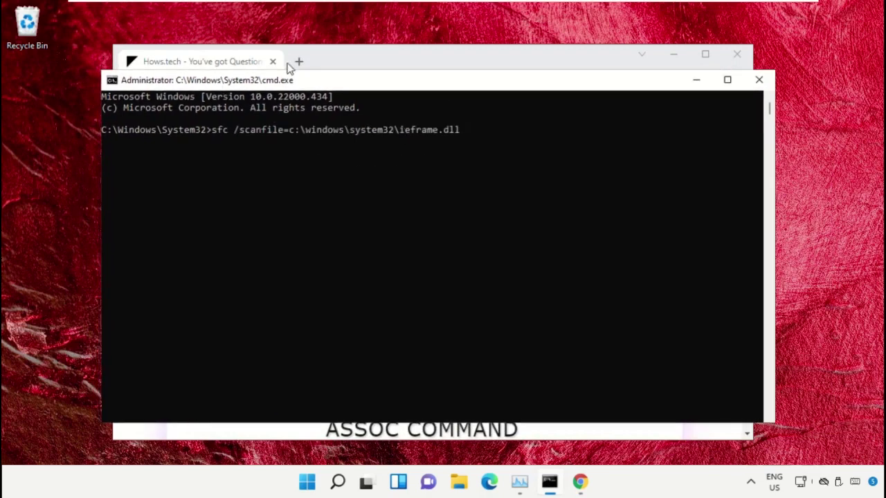
key("Return")
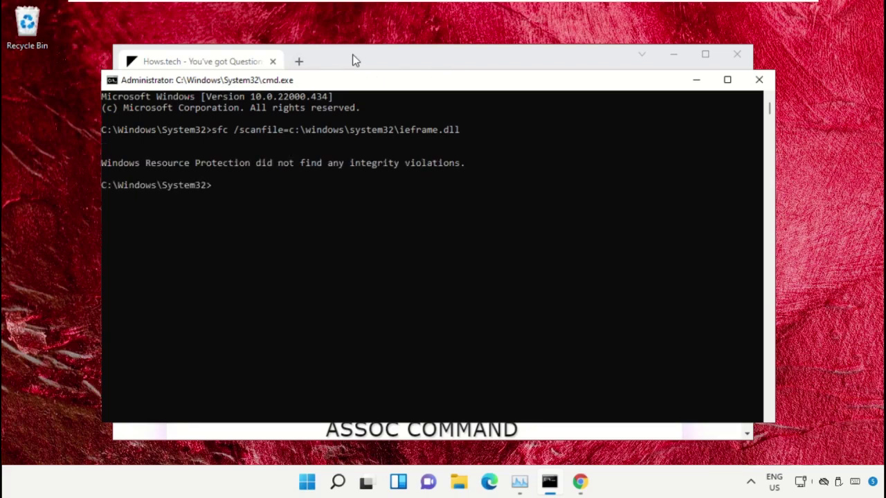
Step: Copy Command 13 from the page, then paste and run the sfc /verifyfile check on ieframe.dll
left_click(353, 61)
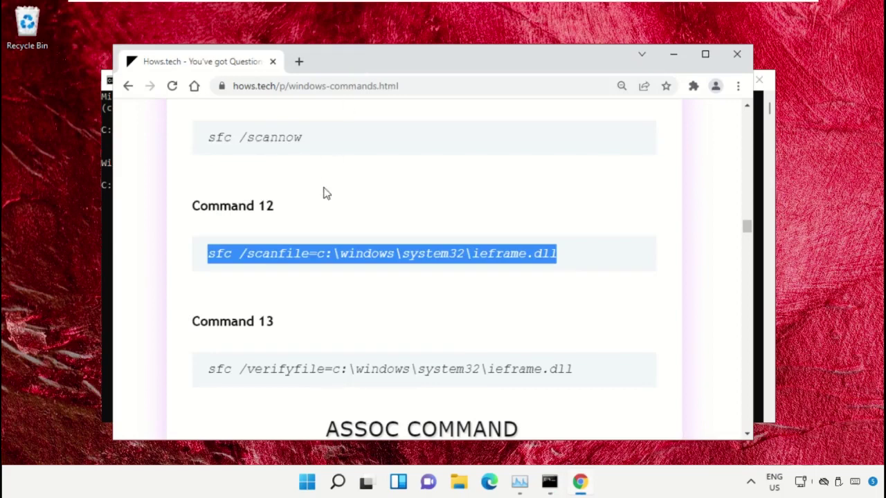
scroll(304, 277, "down", 1)
triple_click(287, 305)
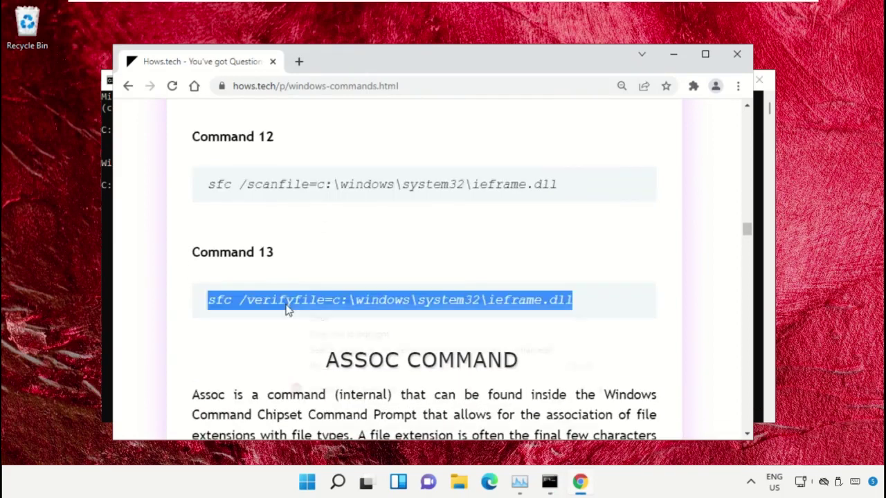
right_click(287, 305)
left_click(350, 316)
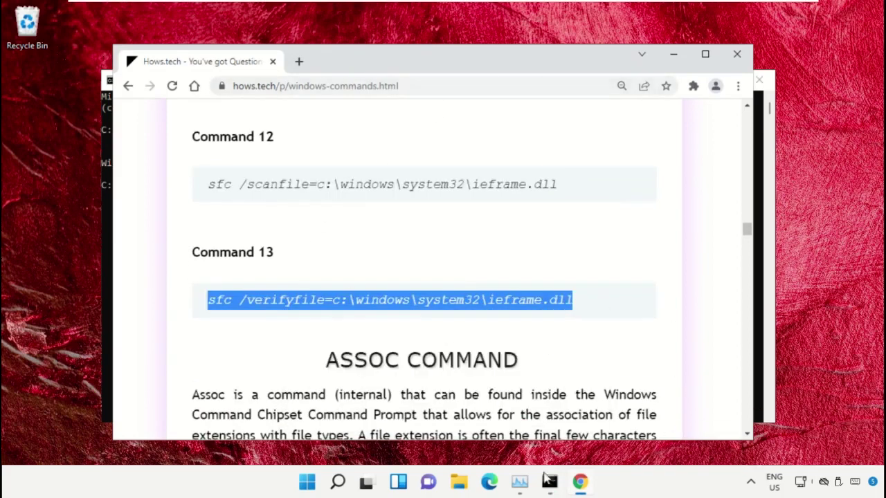
left_click(550, 481)
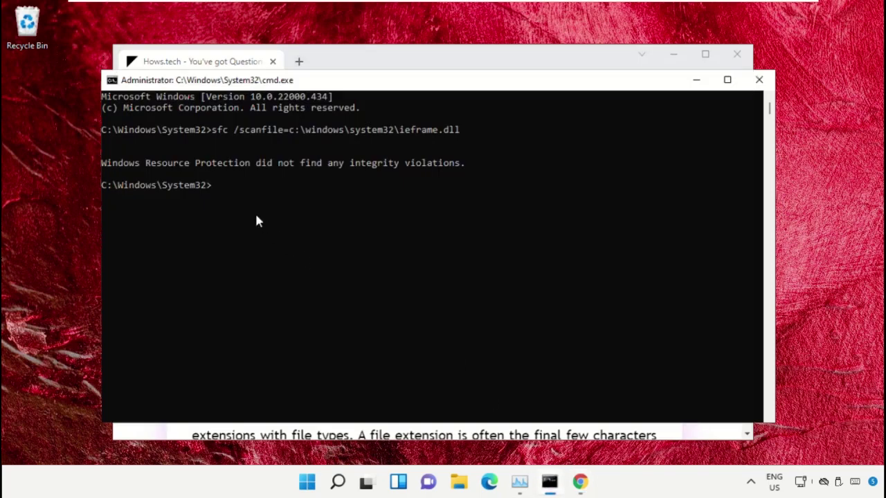
key("ctrl+v")
key("Return")
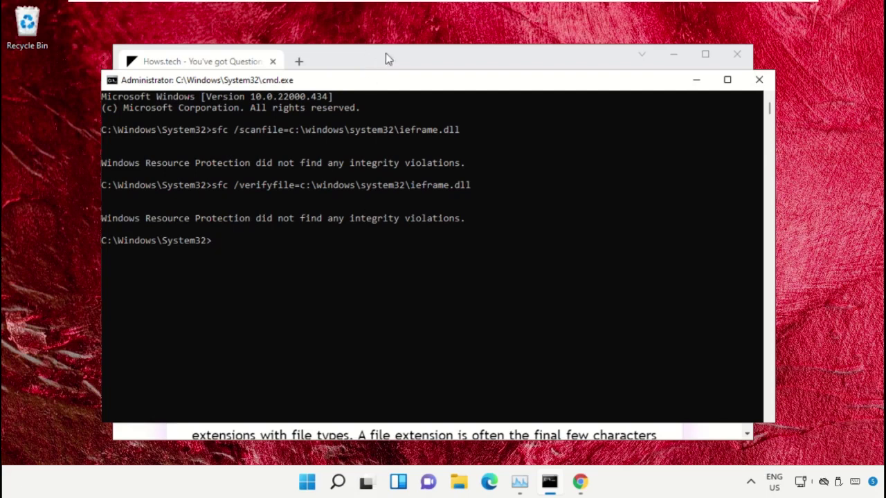
Step: Close Command Prompt, minimise Chrome, and launch Microsoft Store via a 'Microsoft Store' search
left_click(760, 81)
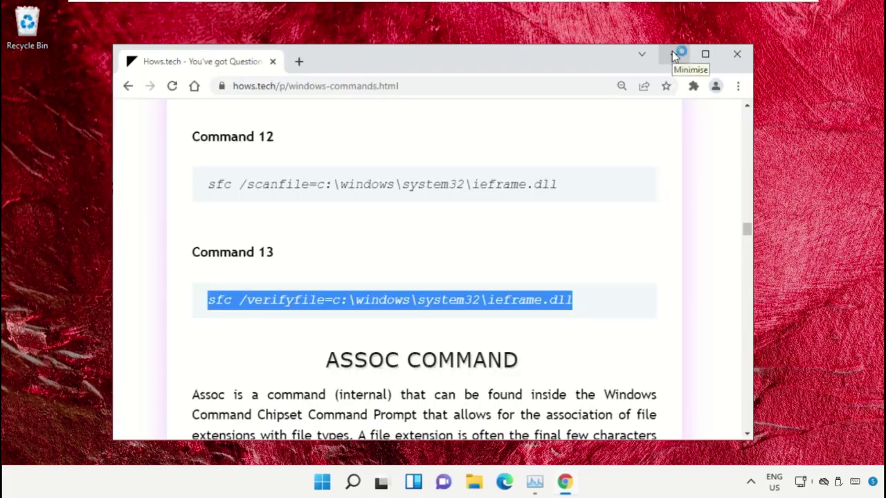
left_click(675, 56)
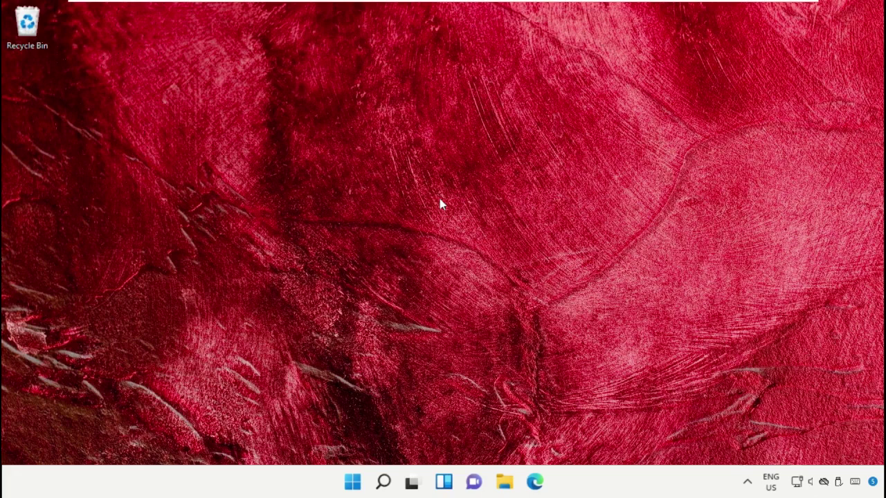
left_click(383, 482)
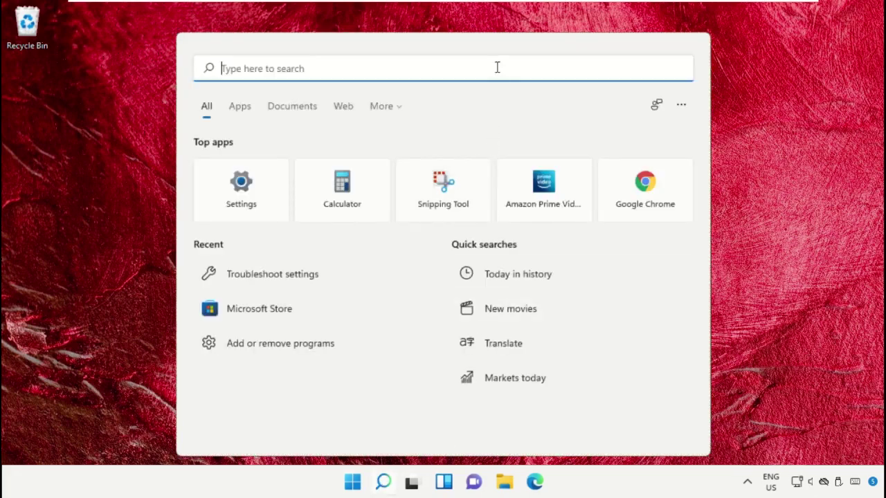
type("Microsoft Store")
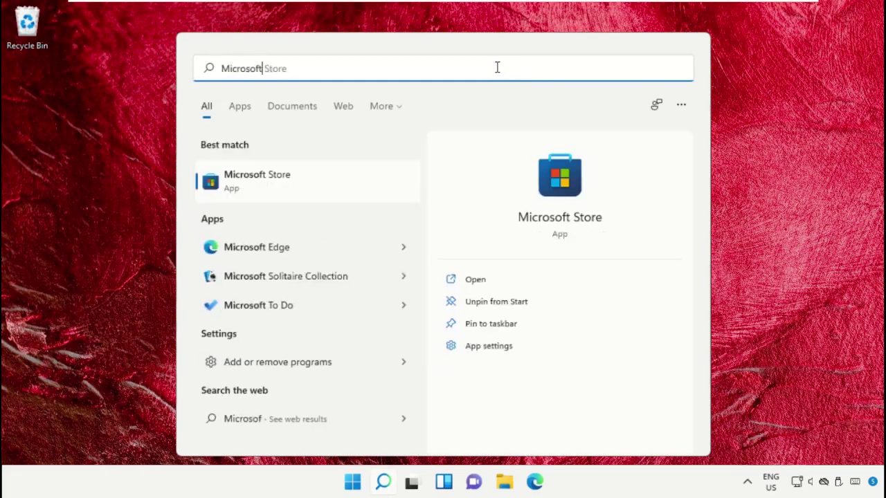
left_click(327, 186)
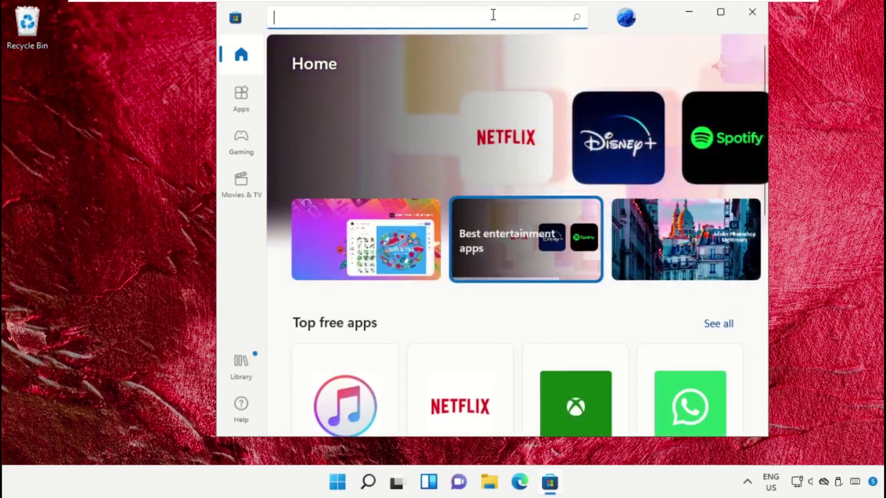
Step: Search the Store for 'Skype' and click Get on the Skype app page to install it
type("Skype")
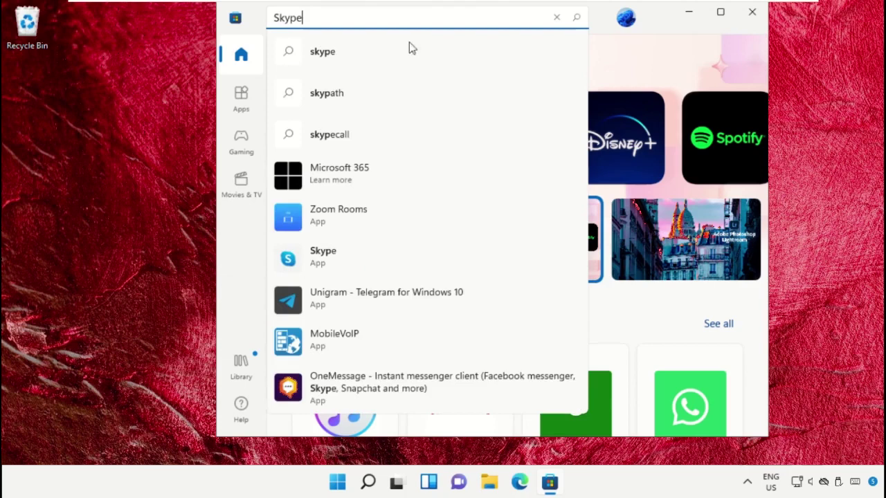
left_click(363, 299)
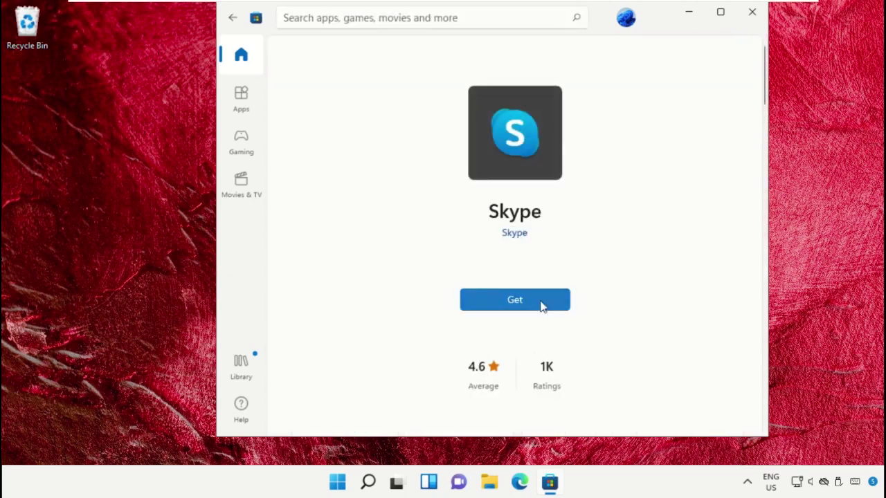
left_click(537, 307)
Step: Open Skype, close the Store, and choose Use another account to sign in
left_click(524, 300)
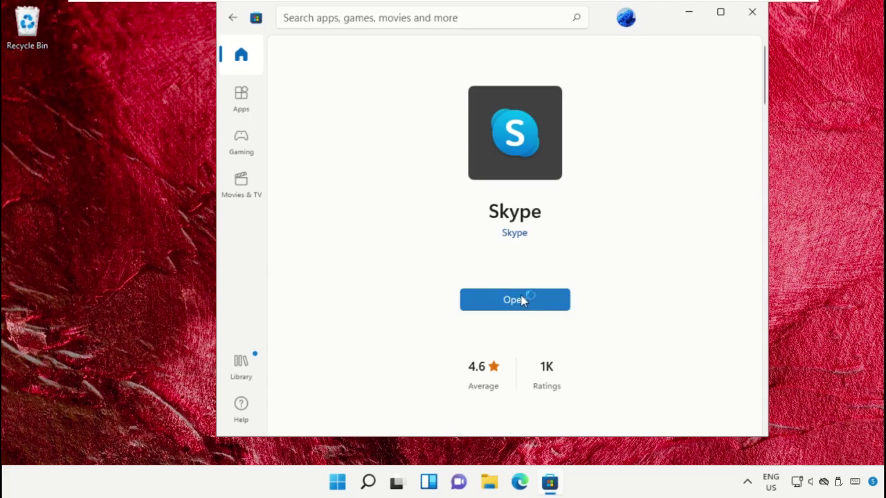
left_click(754, 15)
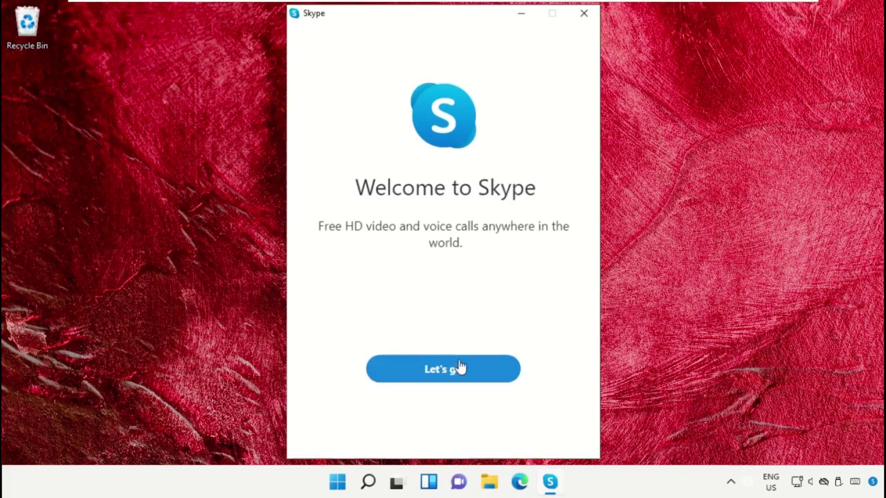
left_click(460, 368)
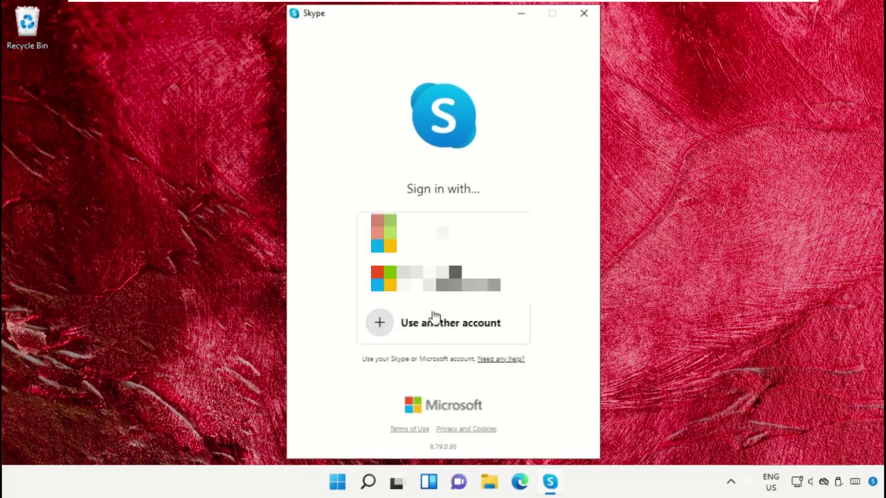
left_click(434, 320)
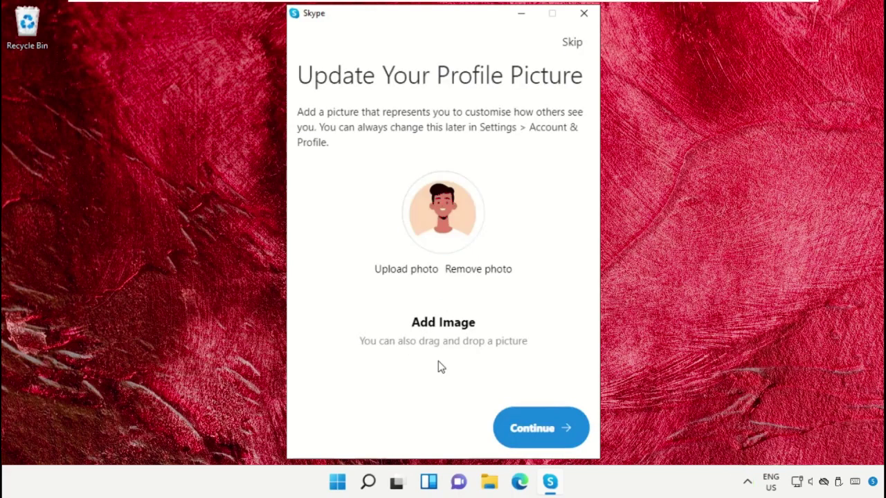
Step: Continue past the profile picture, audio, video and contacts screens to Skype's main window
left_click(558, 425)
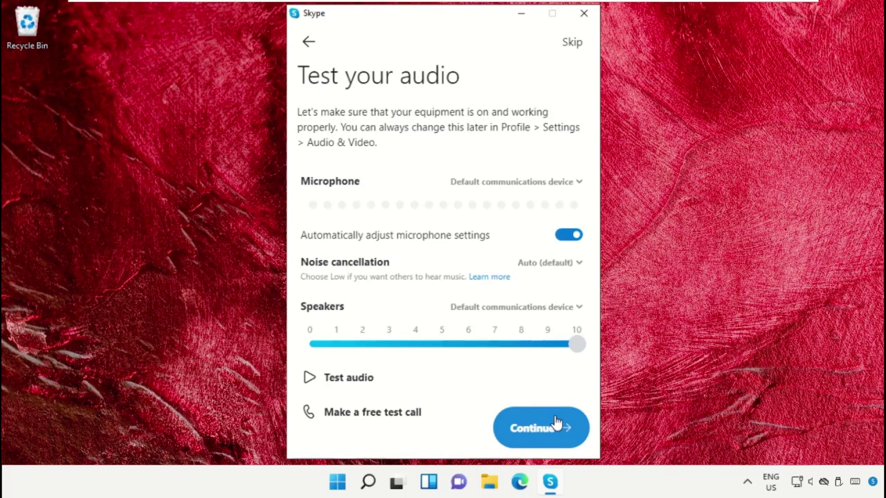
left_click(557, 423)
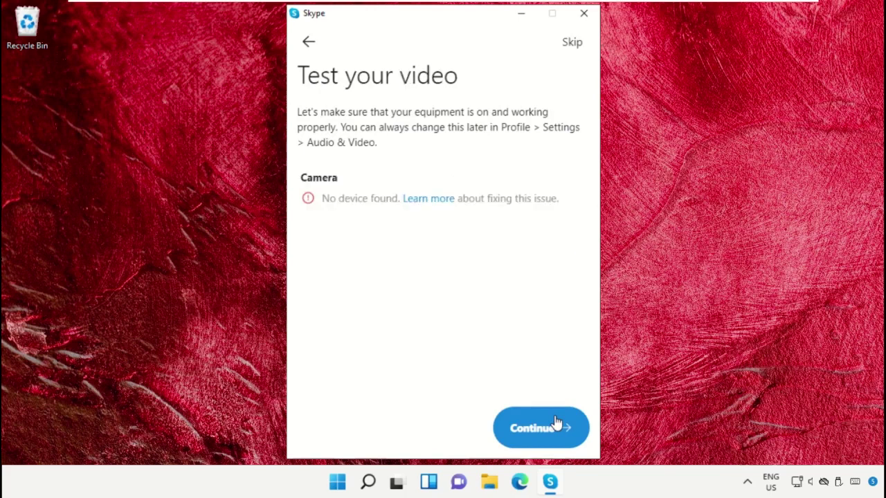
left_click(557, 422)
left_click(557, 424)
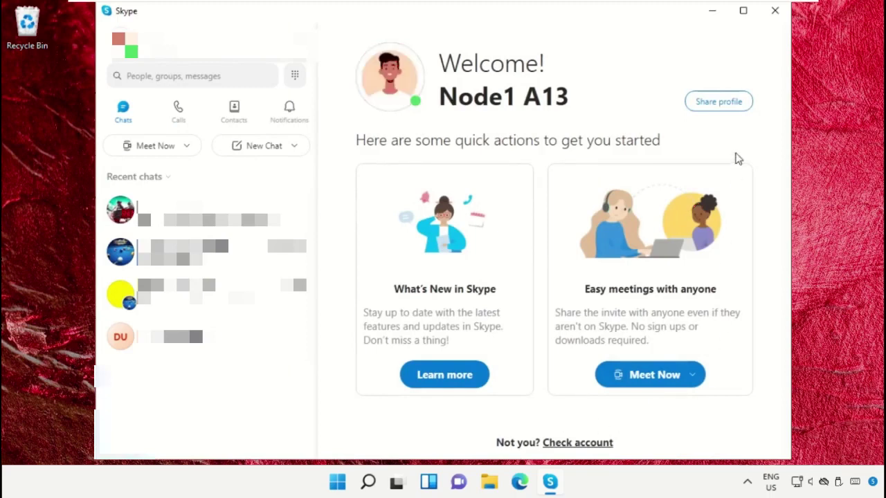
Step: Close Skype, then choose Restart from the Start menu's power options
left_click(775, 13)
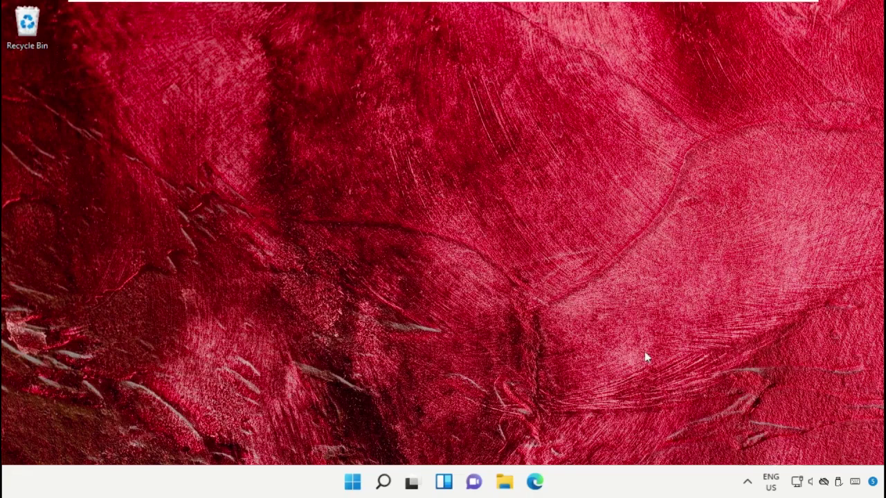
left_click(353, 482)
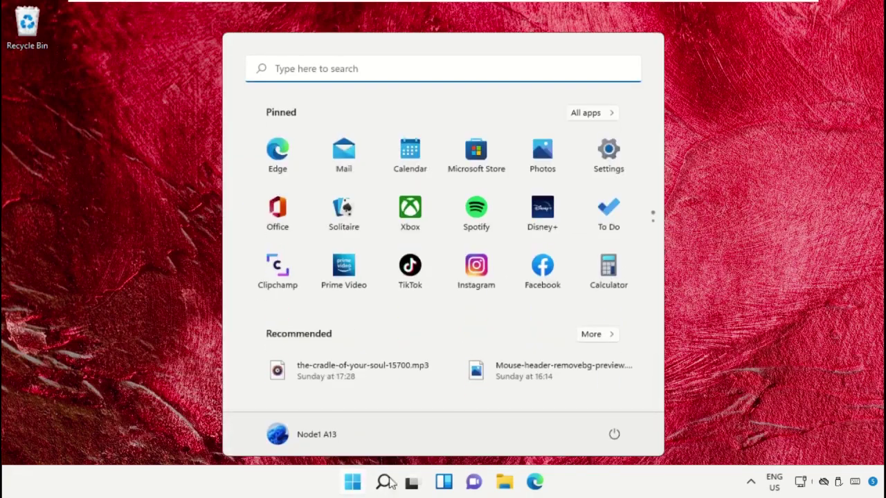
left_click(614, 434)
left_click(618, 407)
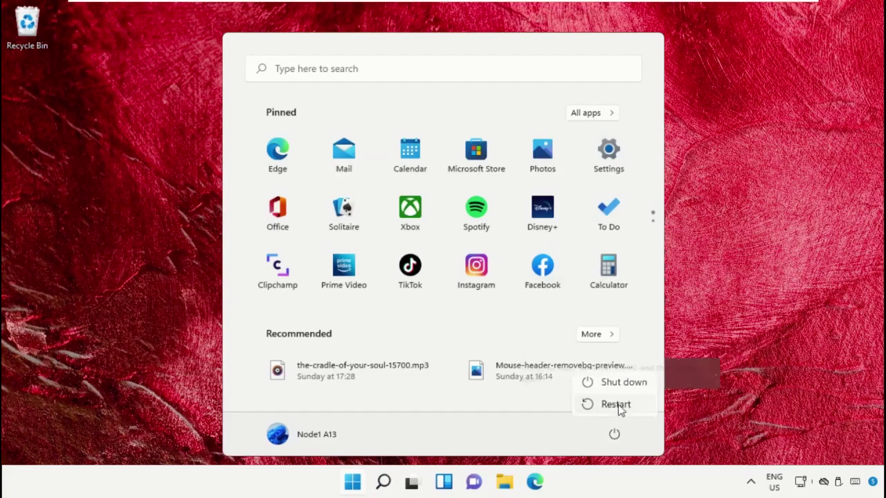